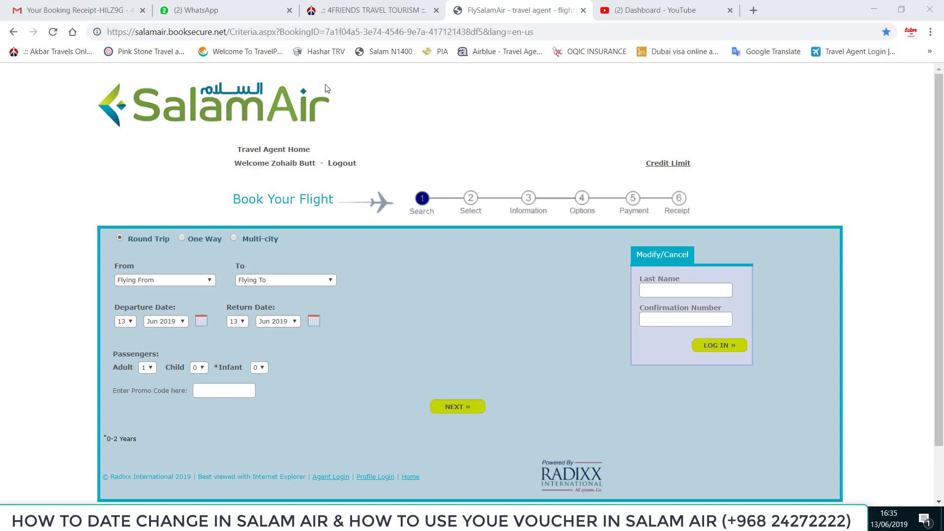
Switch to the Gmail tab showing the booking receipt email
{"action": "left_click", "coordinate": [87, 11]}
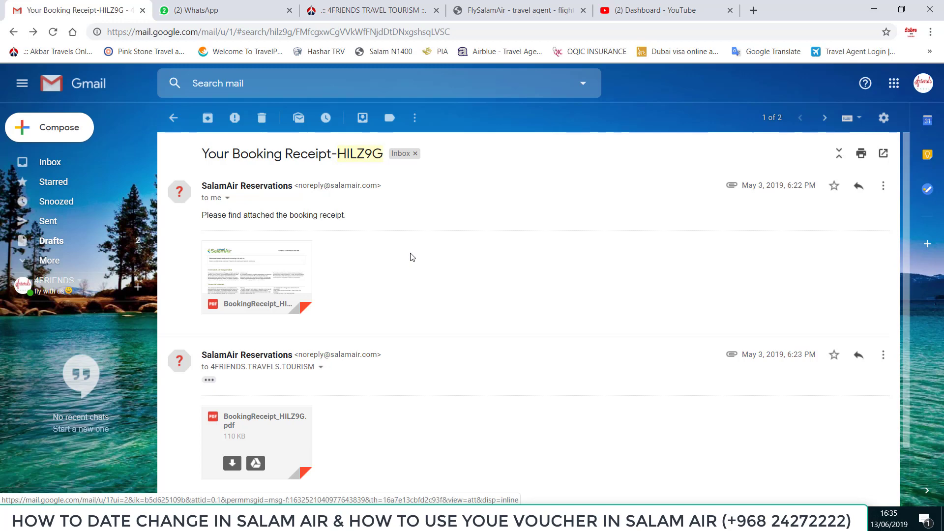
Open the booking receipt PDF attachment in Gmail's viewer
{"action": "mouse_move", "coordinate": [282, 270]}
{"action": "left_click", "coordinate": [286, 257]}
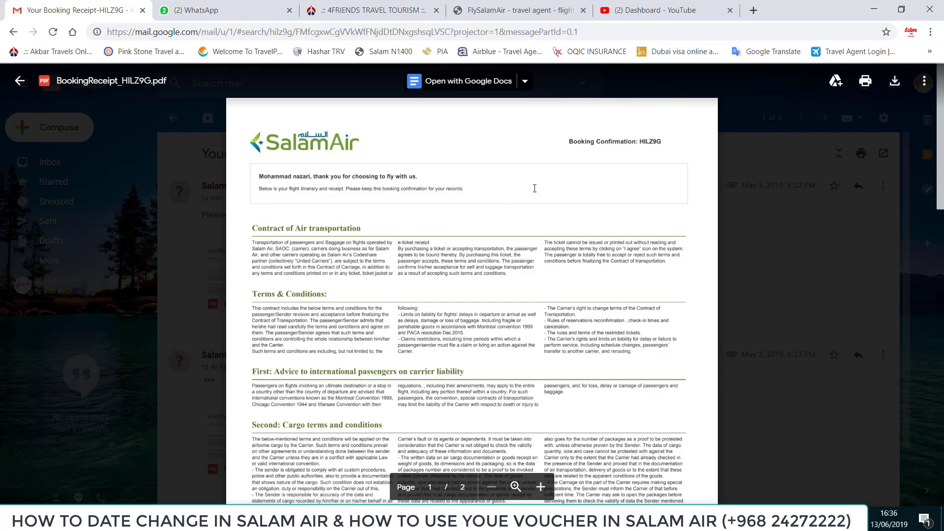
Select the booking code and scroll to the Payment Details section on page 2
{"action": "double_click", "coordinate": [651, 141]}
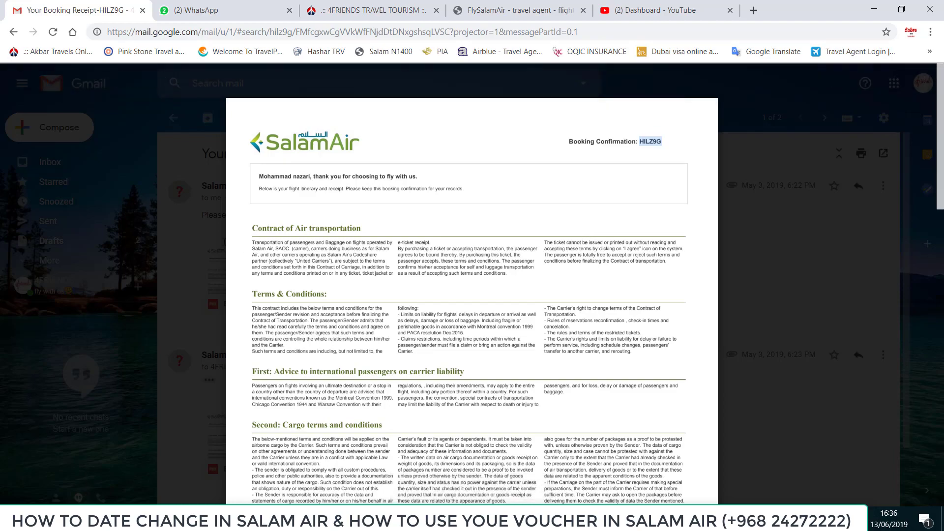
{"action": "scroll", "coordinate": [405, 230], "scroll_direction": "down", "scroll_amount": 18}
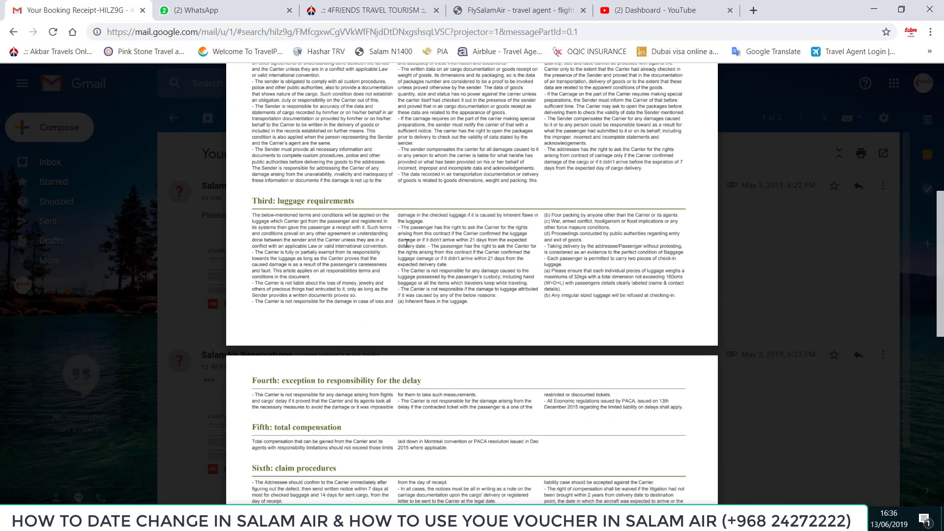
{"action": "scroll", "coordinate": [407, 247], "scroll_direction": "down", "scroll_amount": 1}
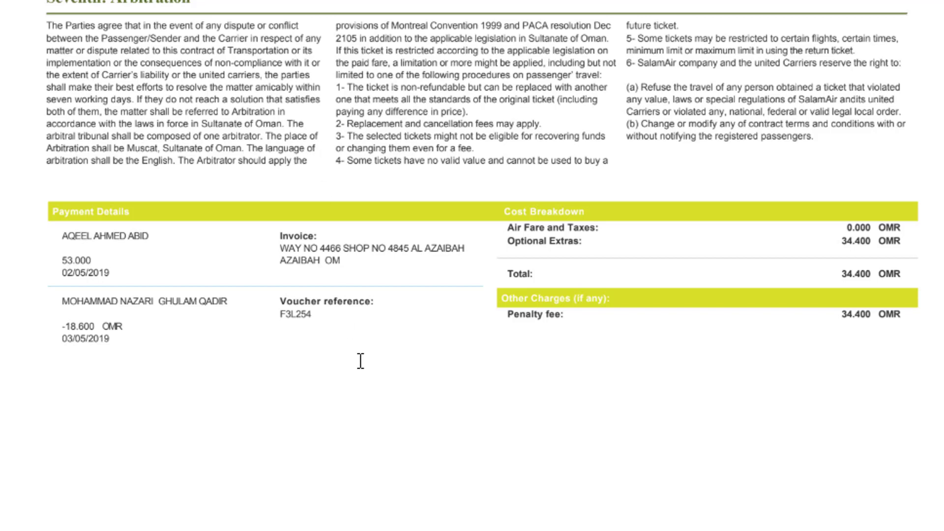
Check the voucher reference and the -18.600 OMR credit, then close the PDF viewer
{"action": "double_click", "coordinate": [297, 315]}
{"action": "left_click", "coordinate": [508, 315]}
{"action": "left_click_drag", "start_coordinate": [62, 326], "coordinate": [112, 333]}
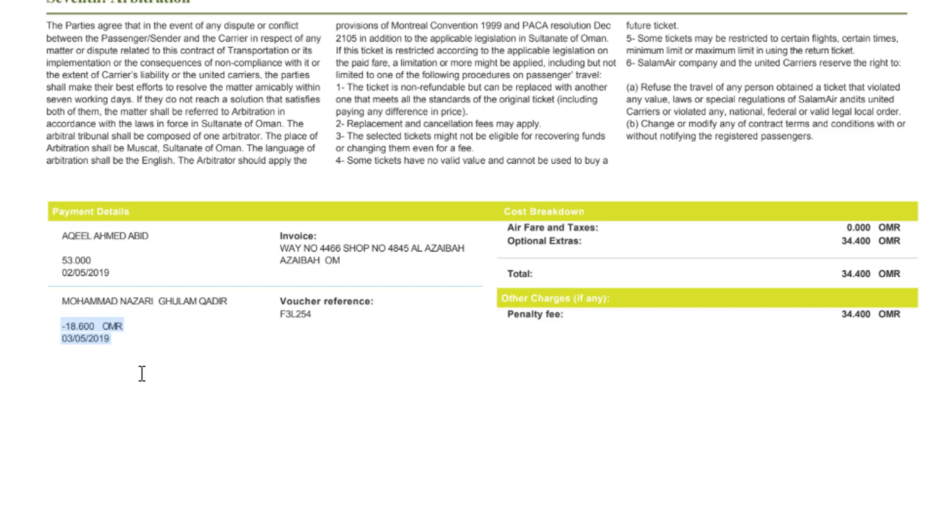
{"action": "left_click", "coordinate": [123, 358]}
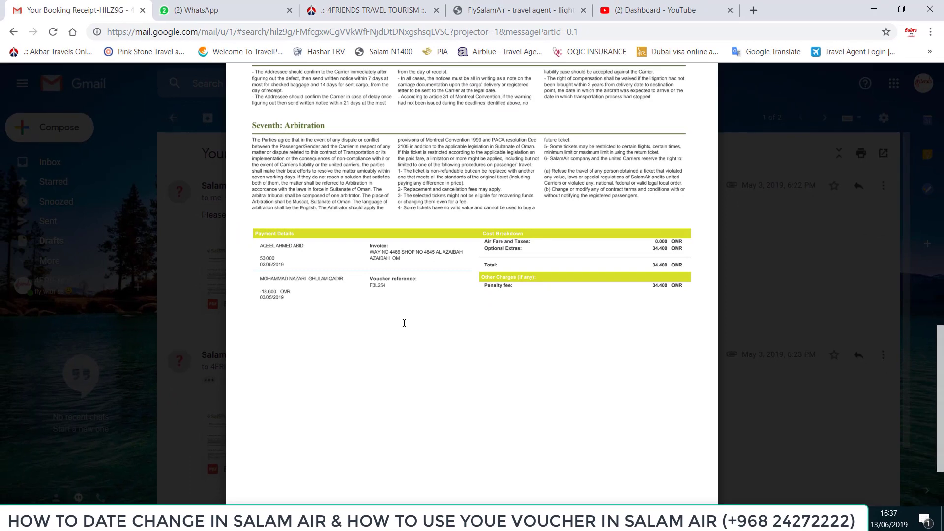
{"action": "key", "text": "Escape"}
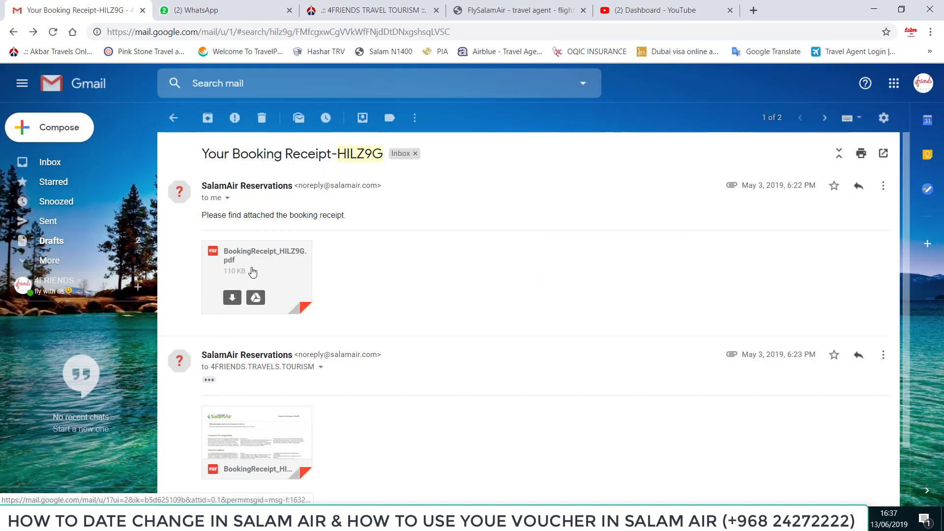
View the OMR 53.000 Muscat–Multan confirmation image in Photos, then return to the SalamAir portal
{"action": "left_click", "coordinate": [873, 9]}
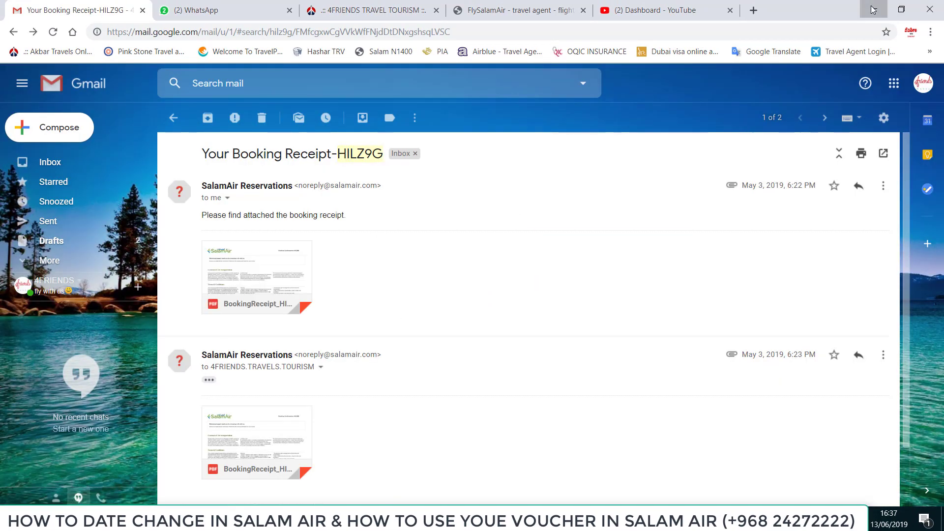
{"action": "double_click", "coordinate": [70, 9]}
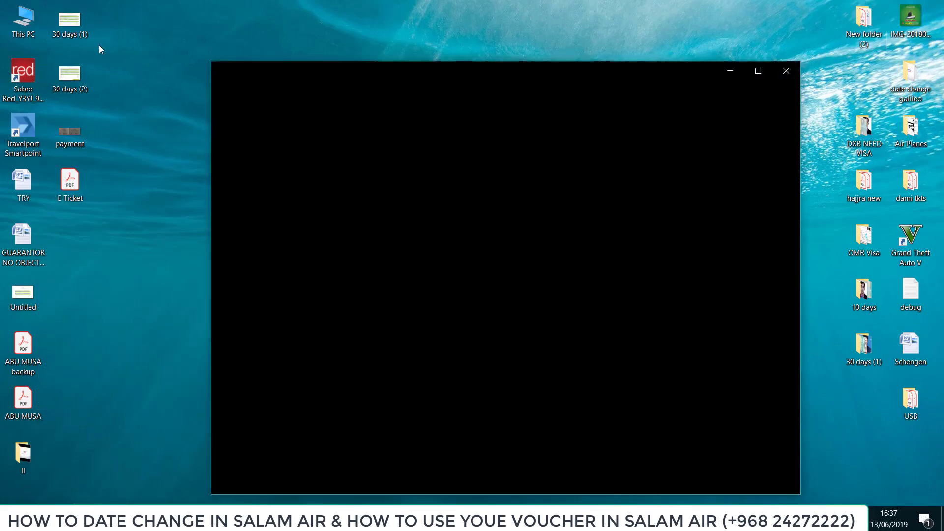
{"action": "key", "text": "alt+F4"}
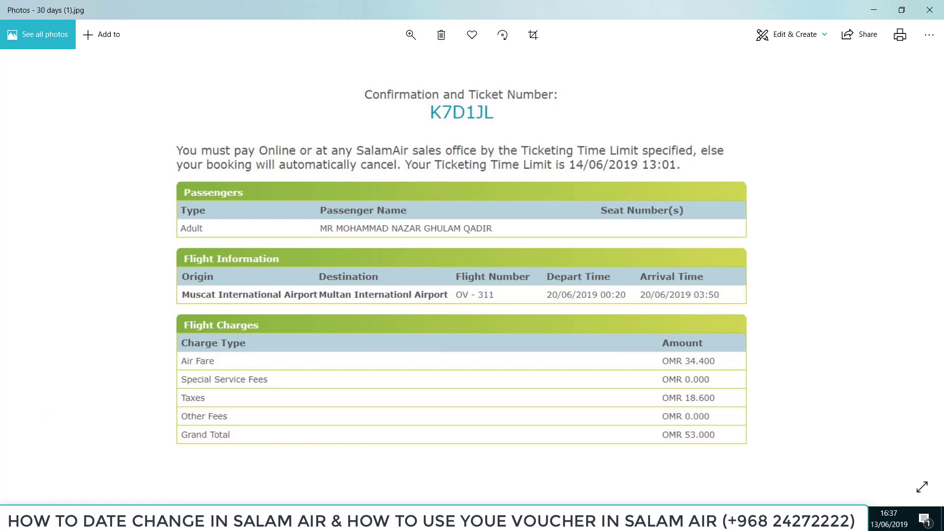
{"action": "left_click", "coordinate": [107, 460]}
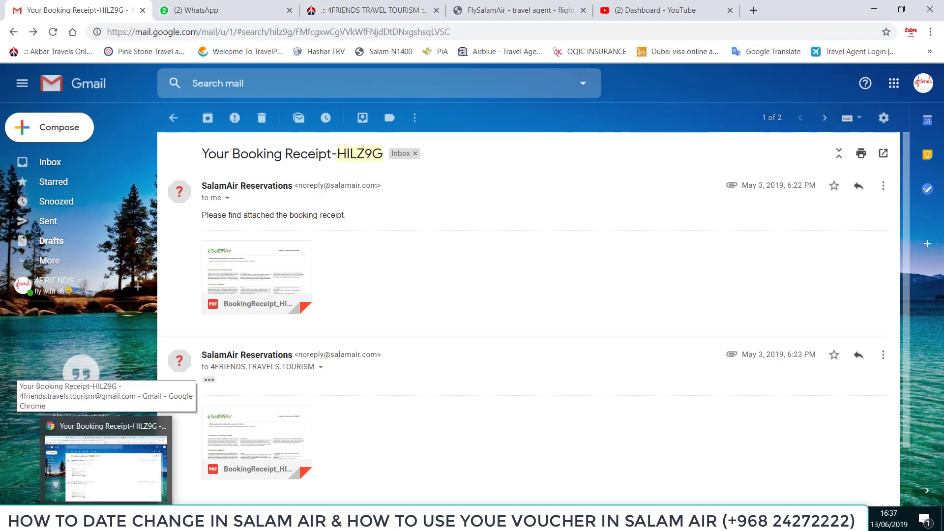
{"action": "left_click", "coordinate": [515, 9]}
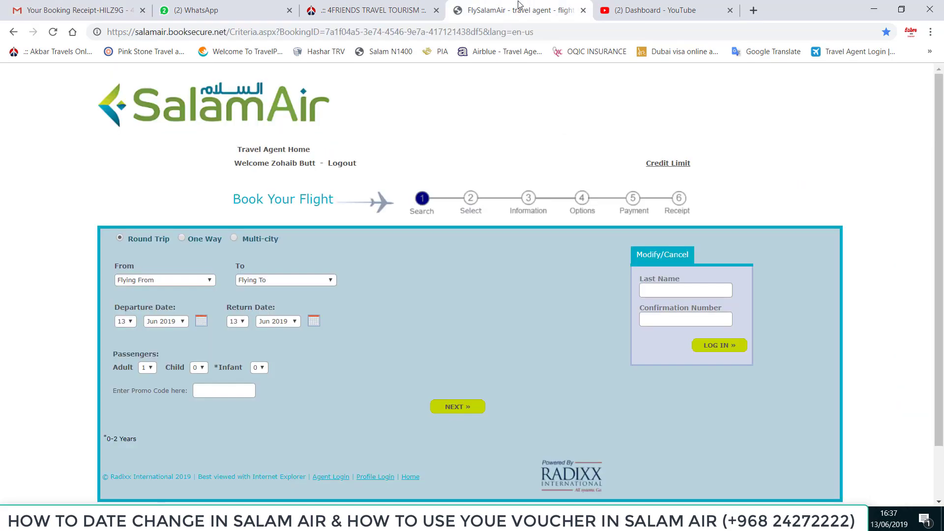
Shrink the browser and position it below the booking confirmation image
{"action": "left_click", "coordinate": [689, 291]}
{"action": "double_click", "coordinate": [809, 4]}
{"action": "left_click_drag", "start_coordinate": [836, 17], "coordinate": [692, 249]}
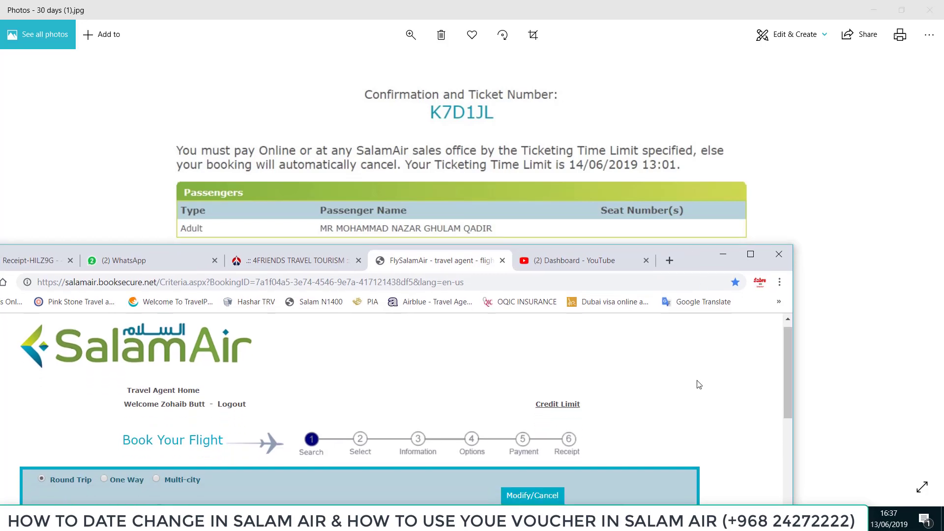
{"action": "scroll", "coordinate": [658, 372], "scroll_direction": "down", "scroll_amount": 4}
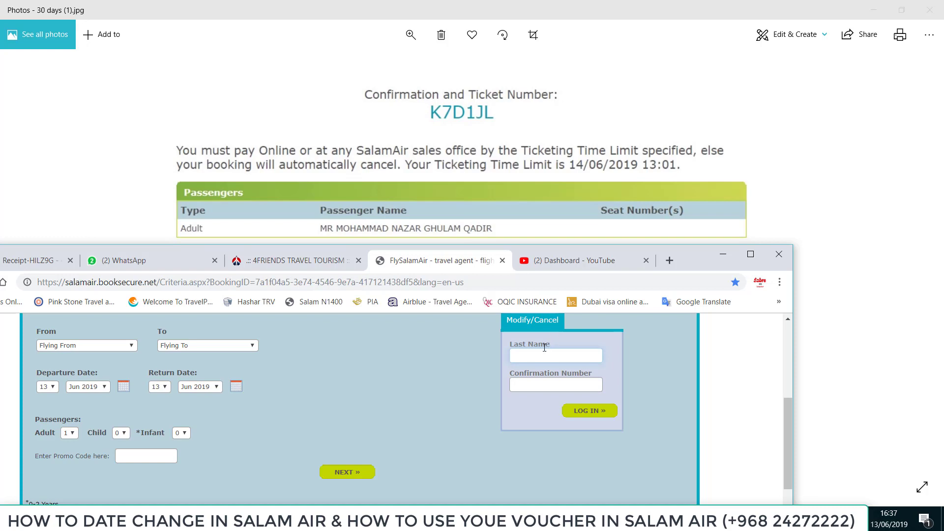
Log in to Modify/Cancel with the passenger's last name and the booking confirmation number
{"action": "left_click", "coordinate": [539, 385]}
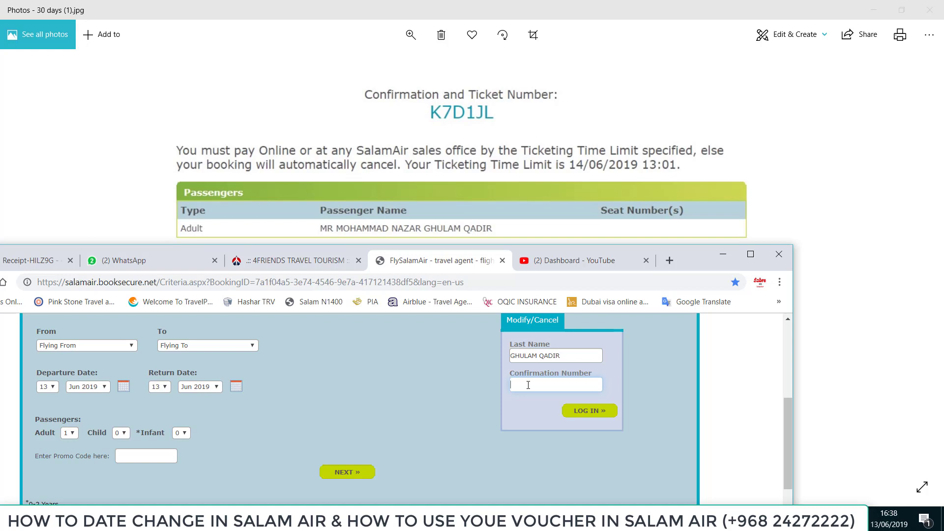
{"action": "left_click", "coordinate": [604, 412]}
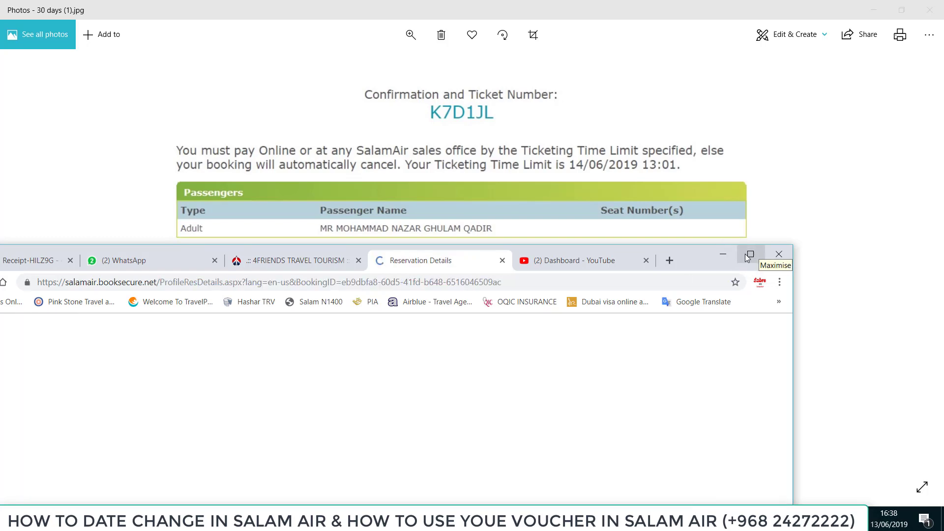
Maximize the window and check the OMR 53.000 total and OMR 34.400 amount due
{"action": "left_click", "coordinate": [751, 254]}
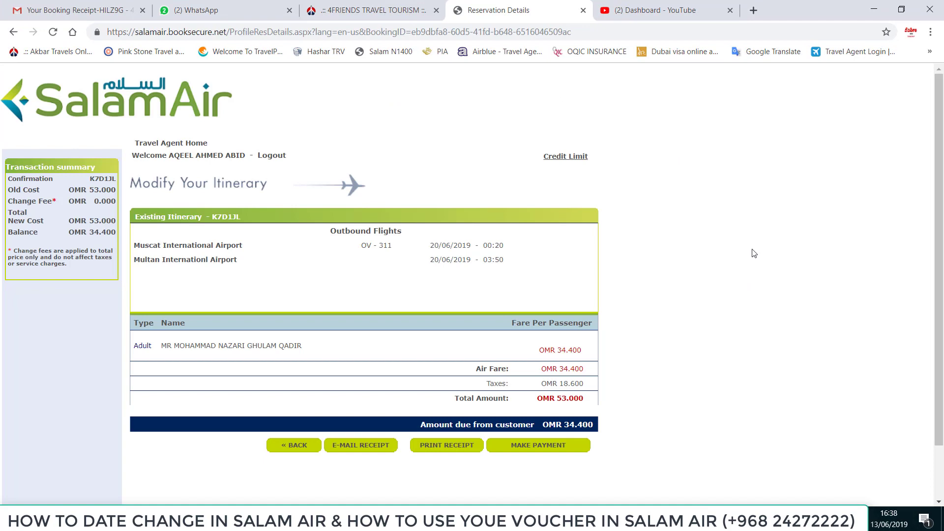
{"action": "scroll", "coordinate": [786, 241], "scroll_direction": "down", "scroll_amount": 2}
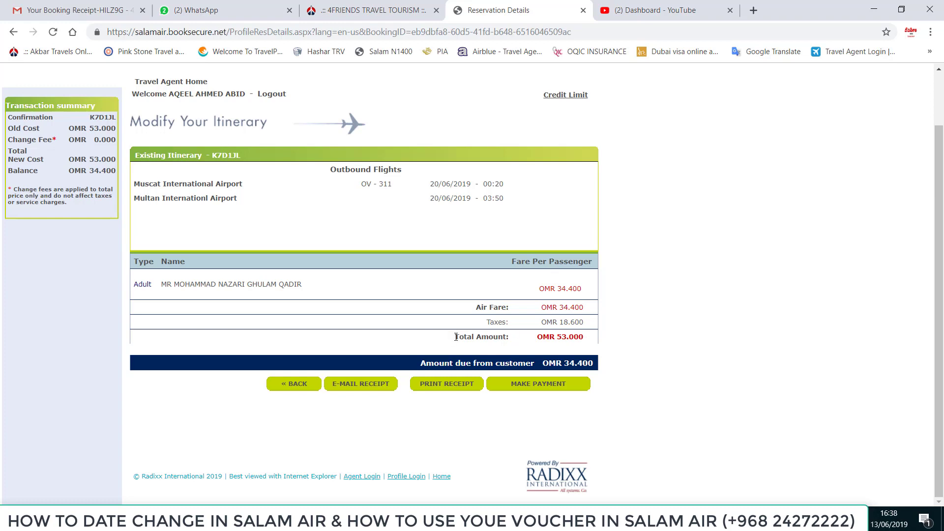
{"action": "left_click_drag", "start_coordinate": [456, 337], "coordinate": [589, 337]}
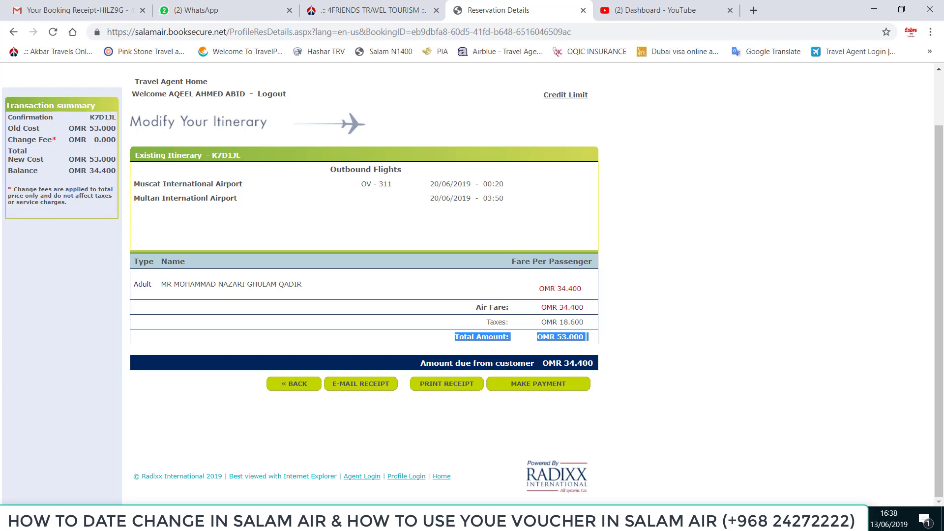
{"action": "left_click_drag", "start_coordinate": [550, 363], "coordinate": [593, 363]}
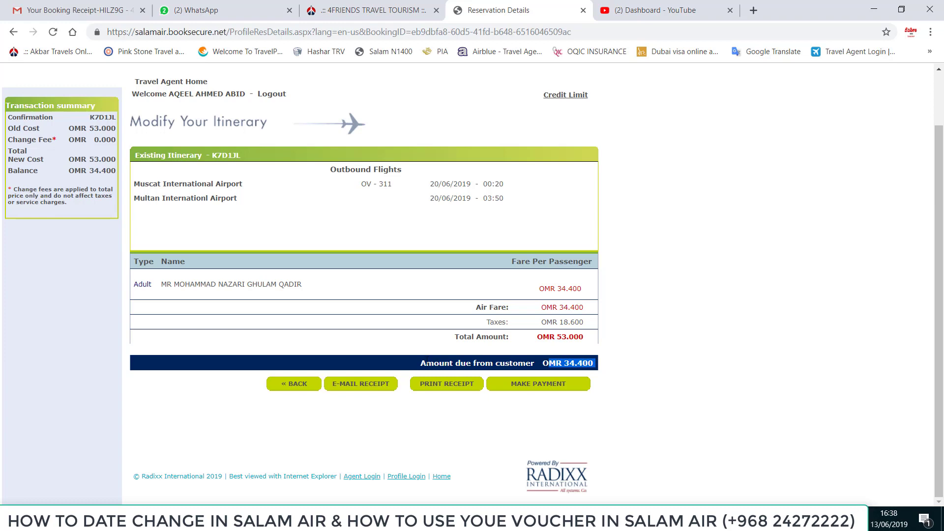
{"action": "left_click", "coordinate": [590, 363]}
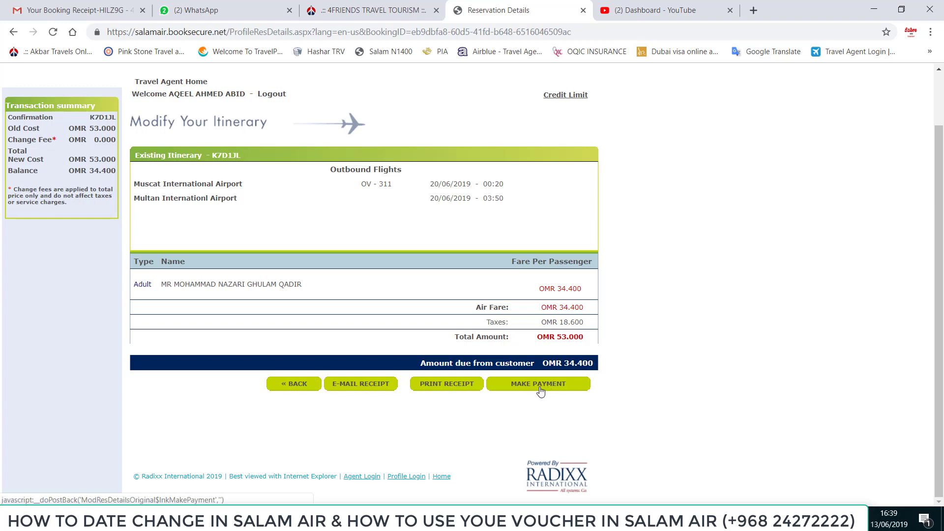
Check the 97.654 OMR available agency credit, then close the credit-limit window
{"action": "left_click", "coordinate": [567, 98]}
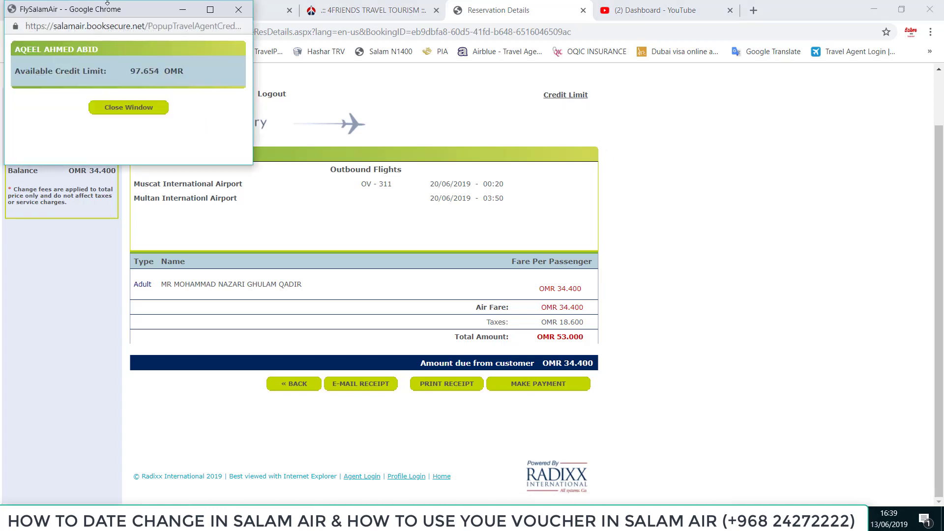
{"action": "left_click_drag", "start_coordinate": [142, 11], "coordinate": [415, 68]}
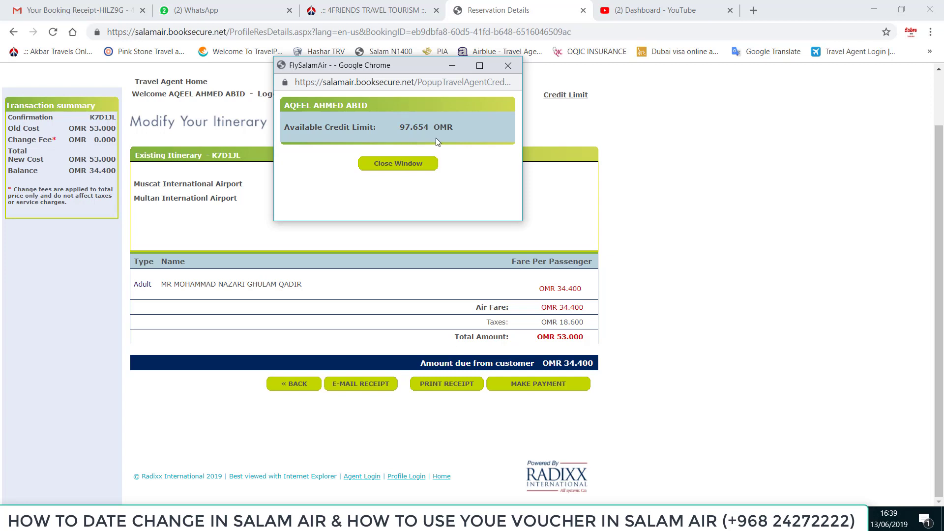
{"action": "left_click", "coordinate": [508, 69]}
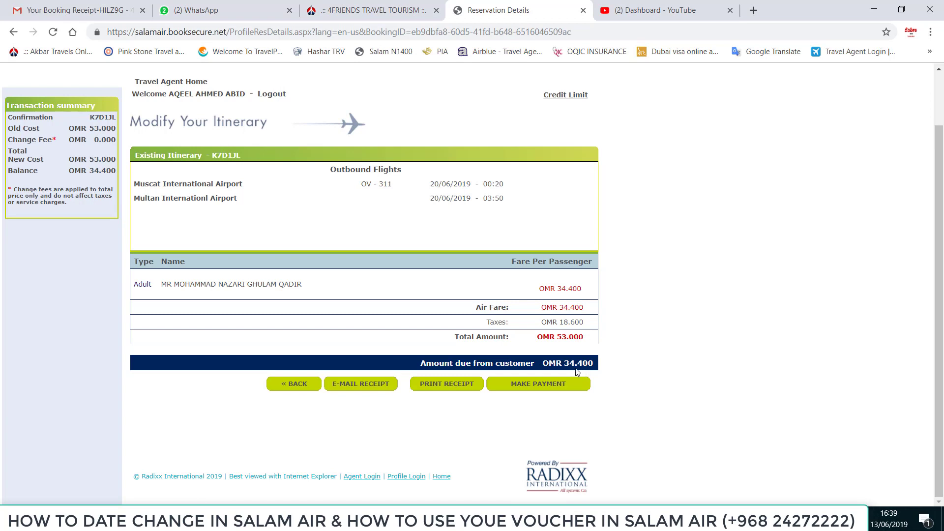
Start the payment, browse the Ticketing System channel's videos on YouTube, then return to SalamAir
{"action": "left_click", "coordinate": [534, 389]}
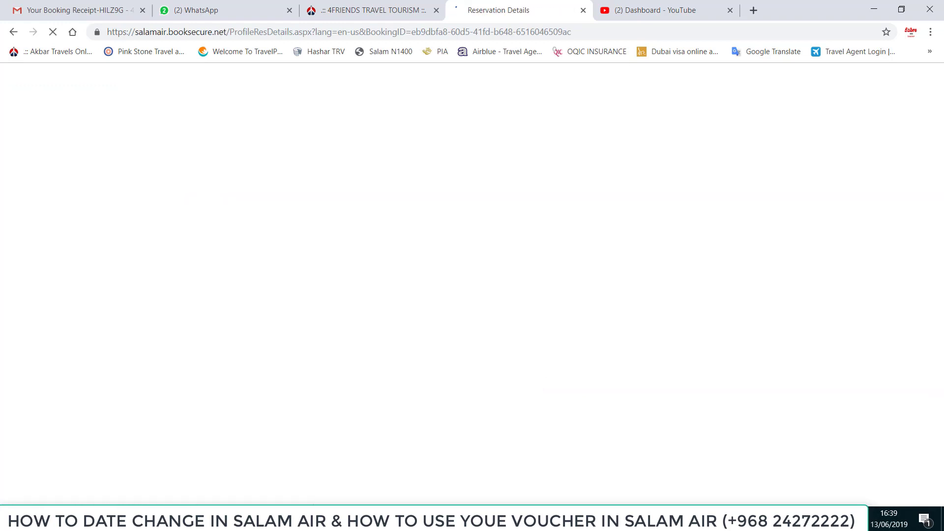
{"action": "left_click", "coordinate": [633, 12]}
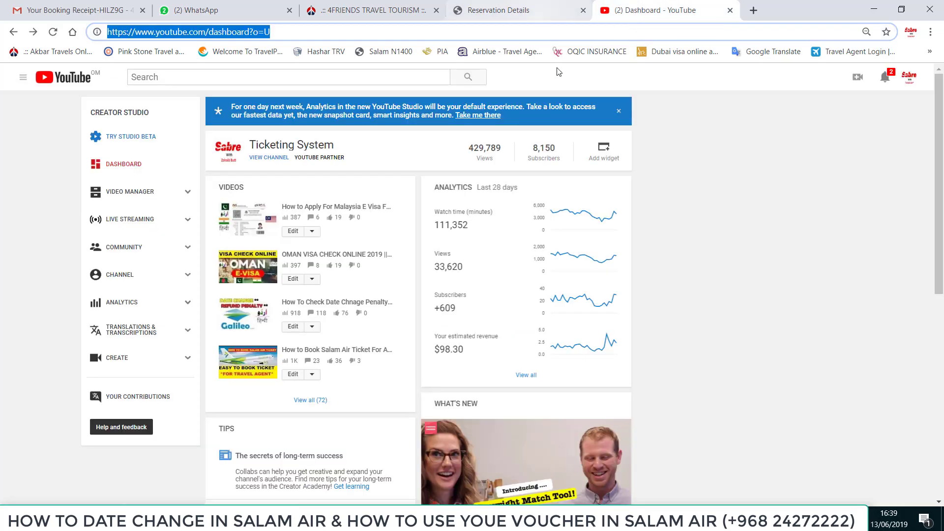
{"action": "left_click", "coordinate": [268, 159]}
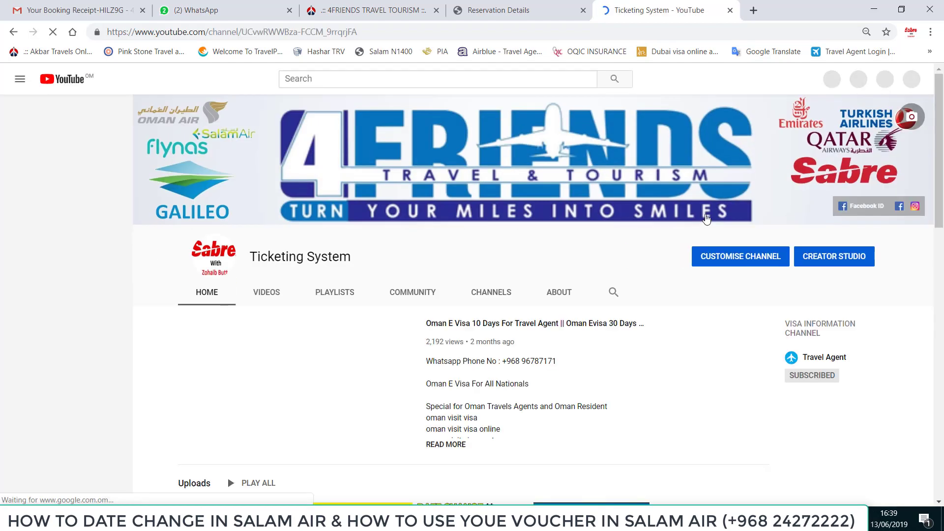
{"action": "left_click", "coordinate": [268, 294]}
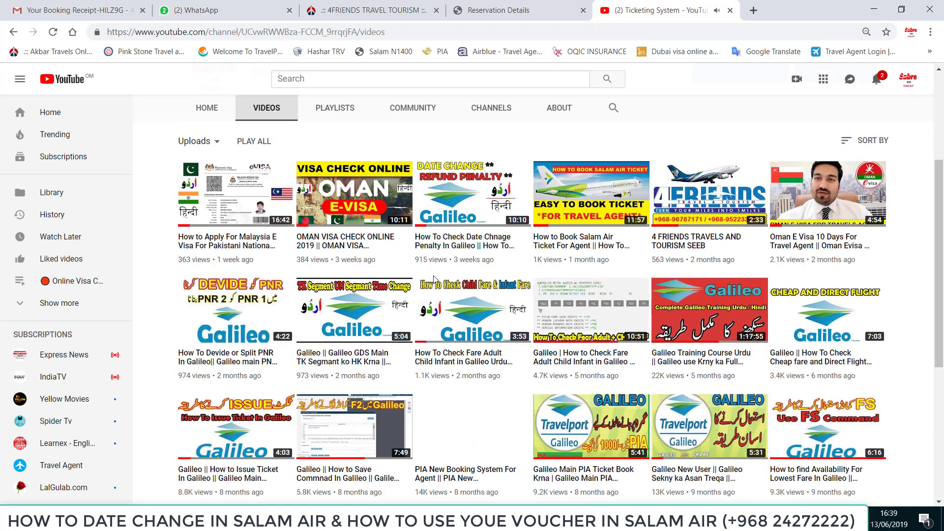
{"action": "left_click", "coordinate": [511, 5]}
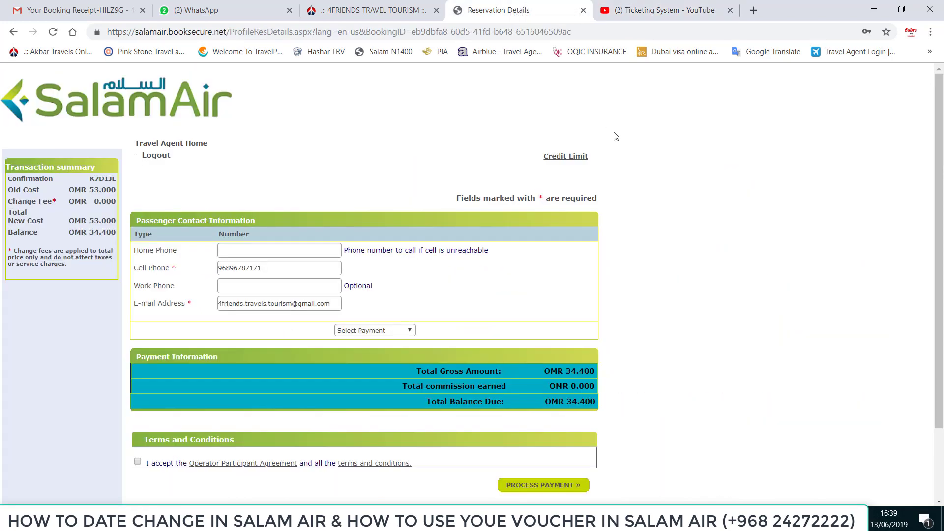
Pay the OMR 34.400 balance by Travel Agency Invoice, accepting the terms
{"action": "scroll", "coordinate": [622, 150], "scroll_direction": "down", "scroll_amount": 2}
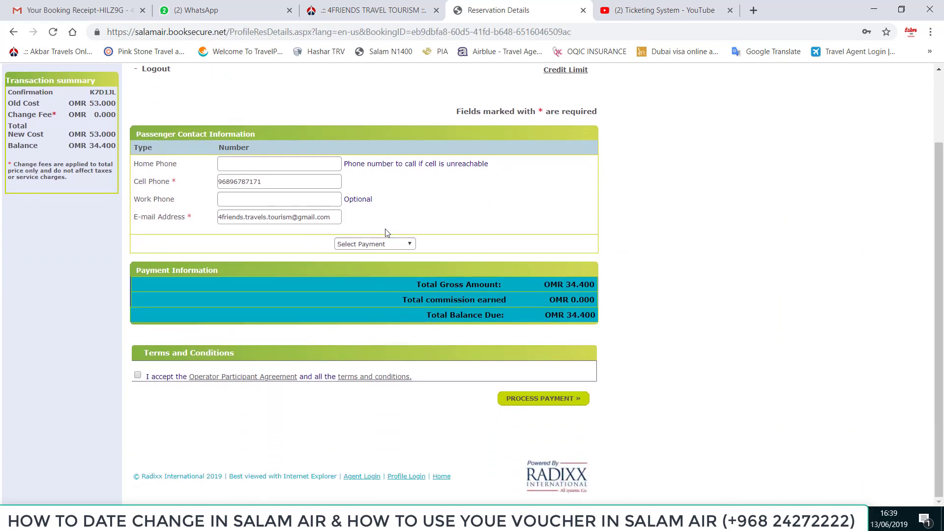
{"action": "left_click", "coordinate": [384, 245]}
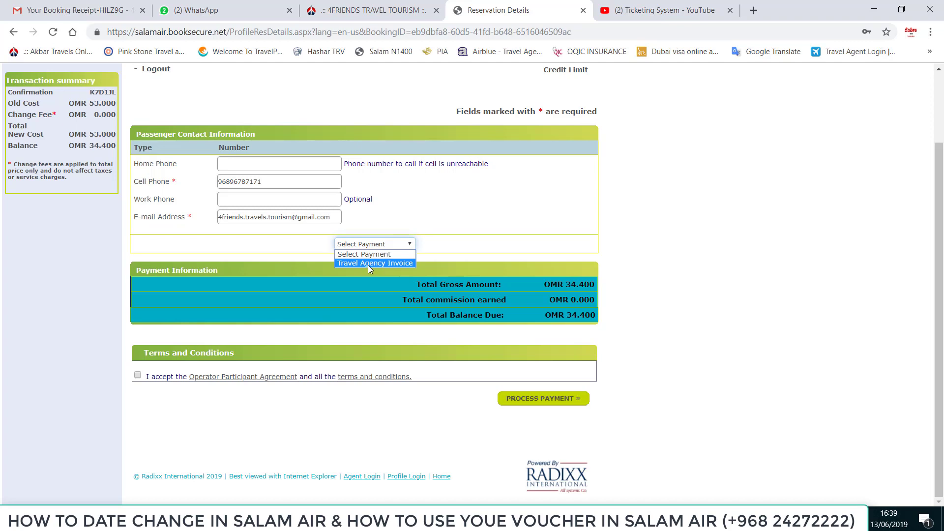
{"action": "left_click", "coordinate": [368, 264]}
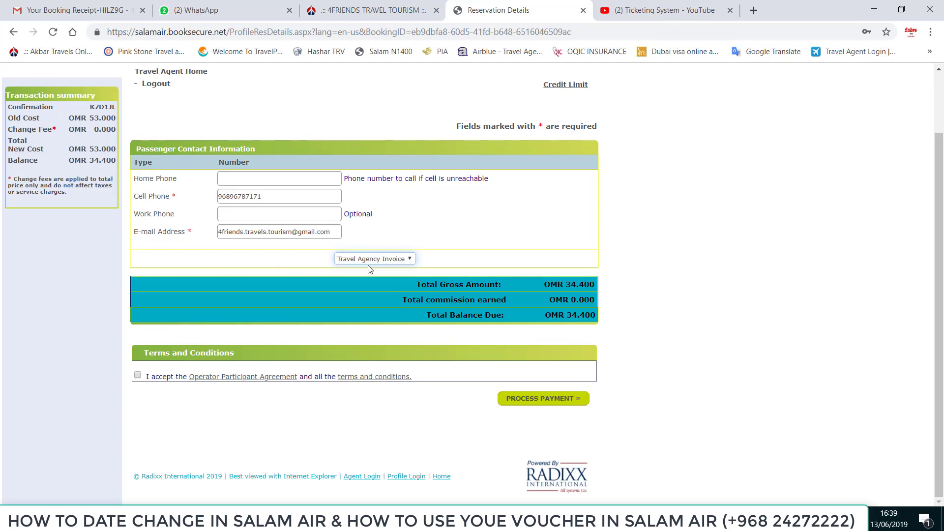
{"action": "left_click", "coordinate": [138, 377]}
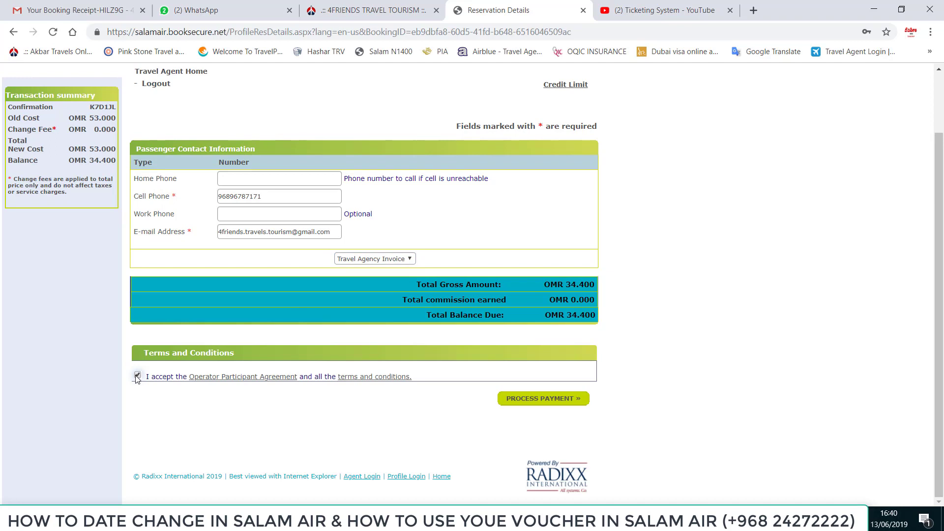
{"action": "left_click", "coordinate": [526, 408]}
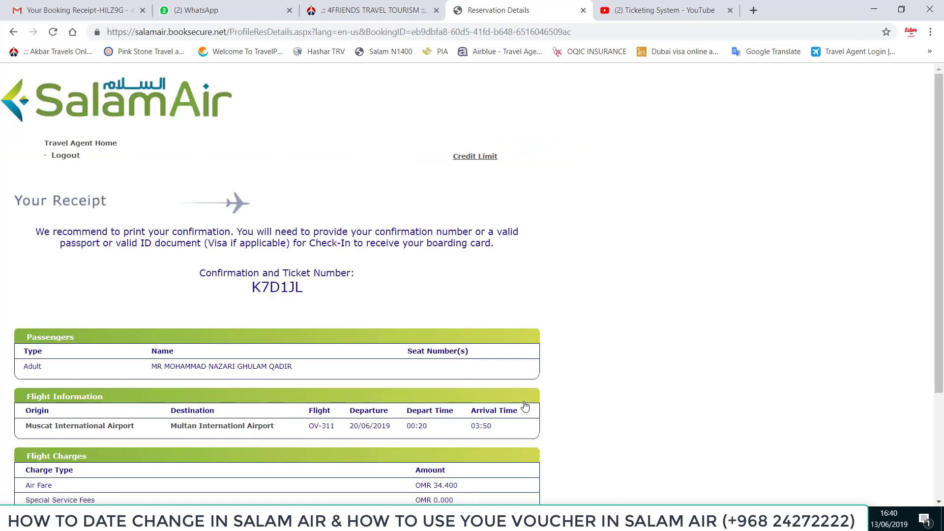
Verify the available agent credit reads 63.254 OMR, then bring up the printable booking receipt
{"action": "scroll", "coordinate": [469, 295], "scroll_direction": "down", "scroll_amount": 3}
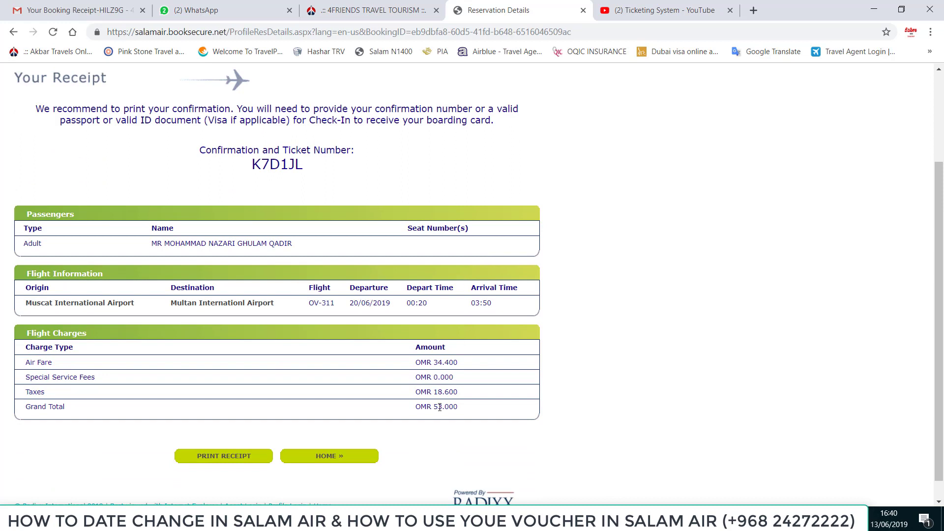
{"action": "scroll", "coordinate": [436, 401], "scroll_direction": "up", "scroll_amount": 3}
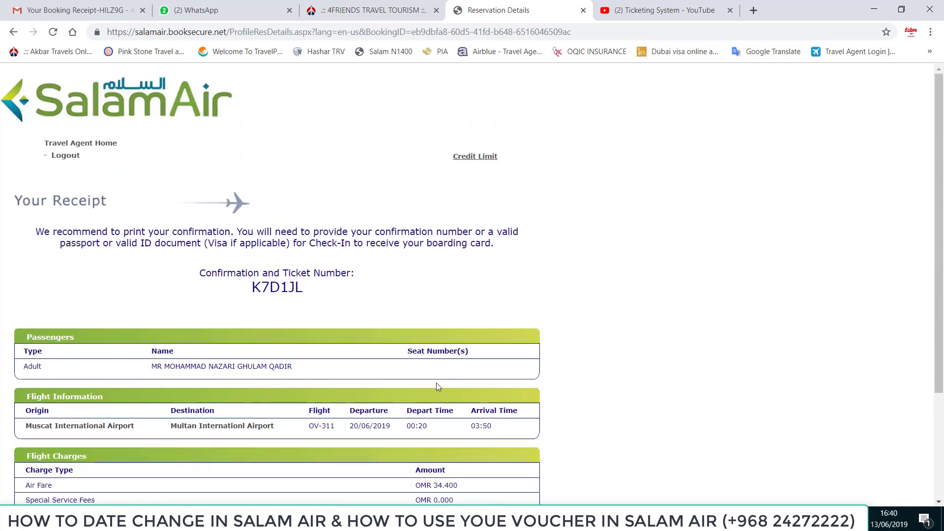
{"action": "scroll", "coordinate": [450, 315], "scroll_direction": "down", "scroll_amount": 1}
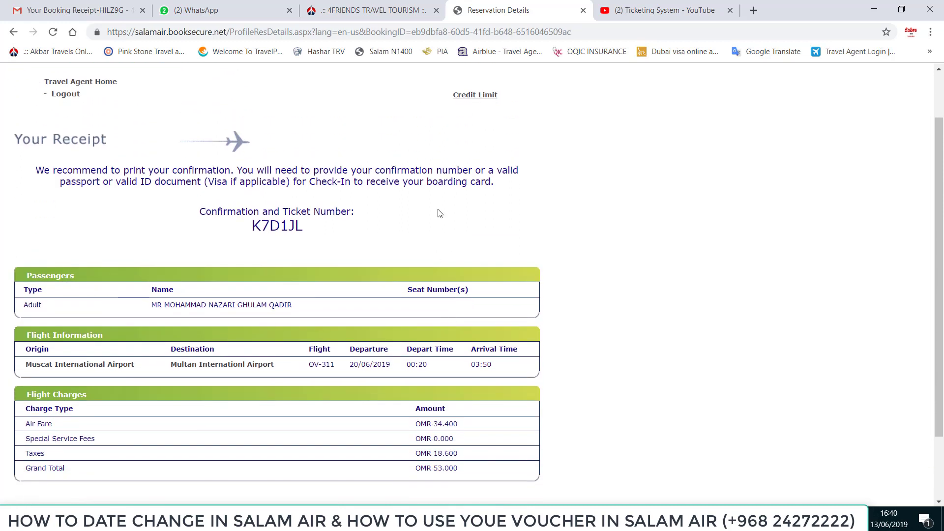
{"action": "left_click", "coordinate": [473, 97]}
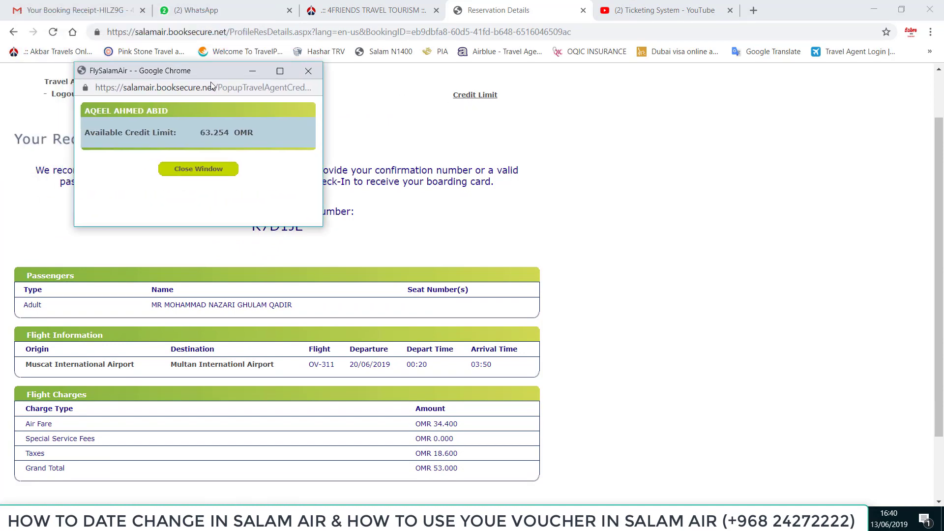
{"action": "left_click_drag", "start_coordinate": [212, 86], "coordinate": [236, 114]}
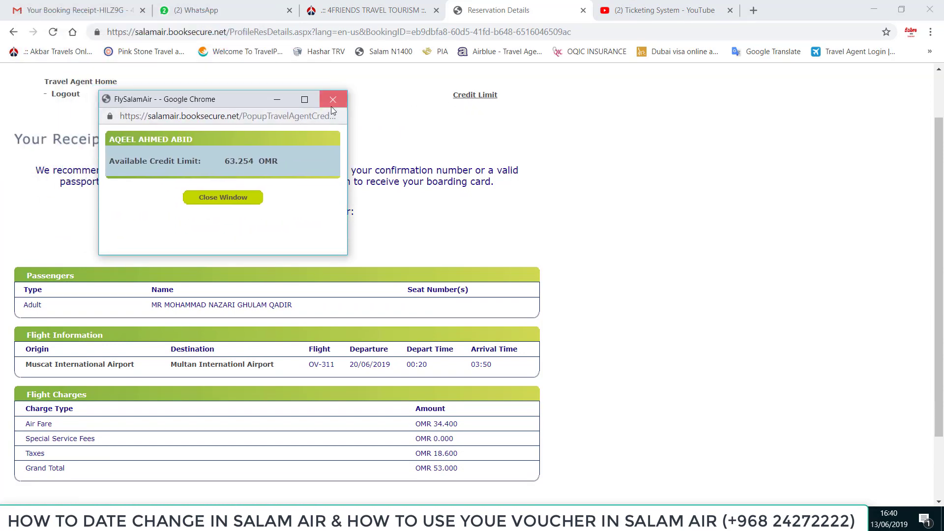
{"action": "left_click", "coordinate": [333, 99]}
{"action": "scroll", "coordinate": [392, 226], "scroll_direction": "down", "scroll_amount": 2}
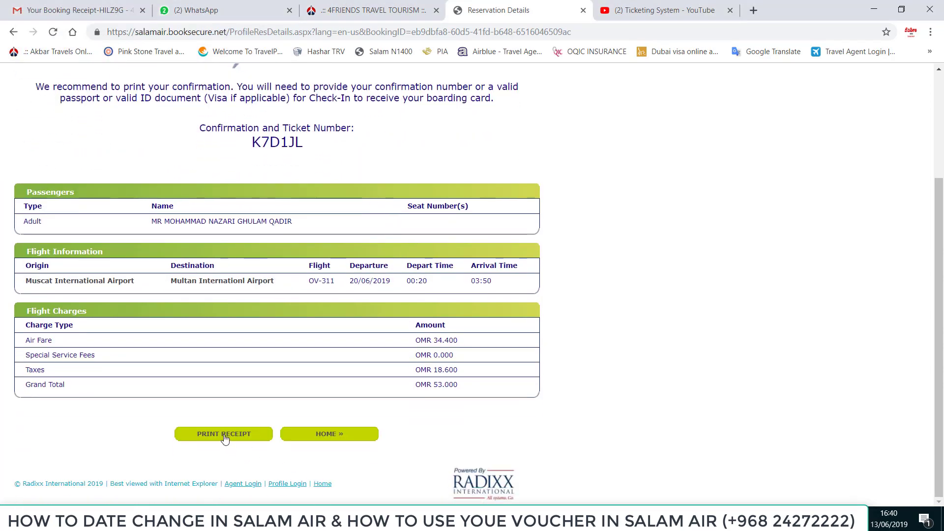
{"action": "left_click", "coordinate": [225, 439]}
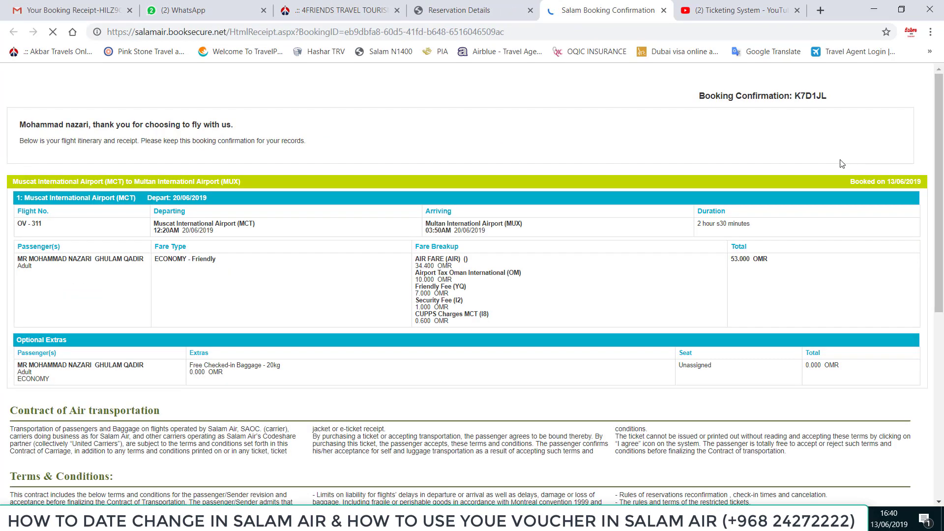
{"action": "scroll", "coordinate": [597, 318], "scroll_direction": "down", "scroll_amount": 5}
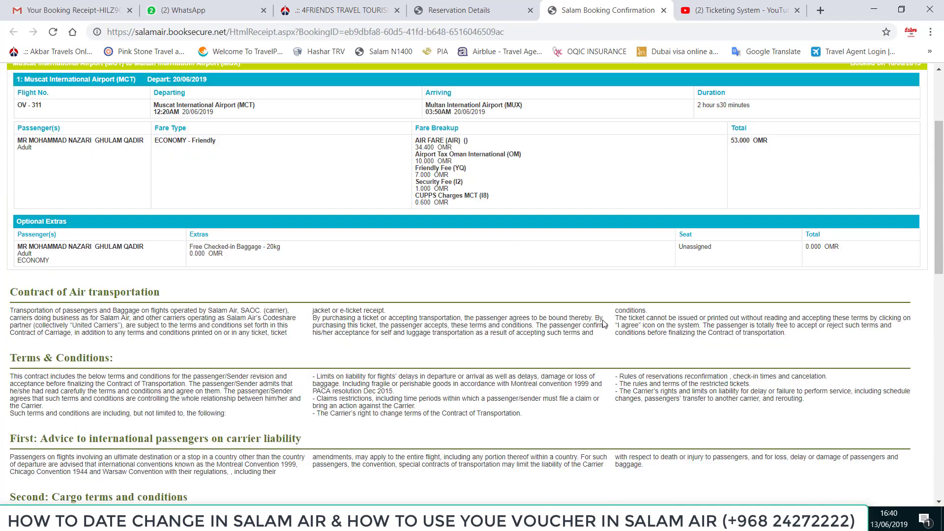
{"action": "scroll", "coordinate": [620, 315], "scroll_direction": "up", "scroll_amount": 5}
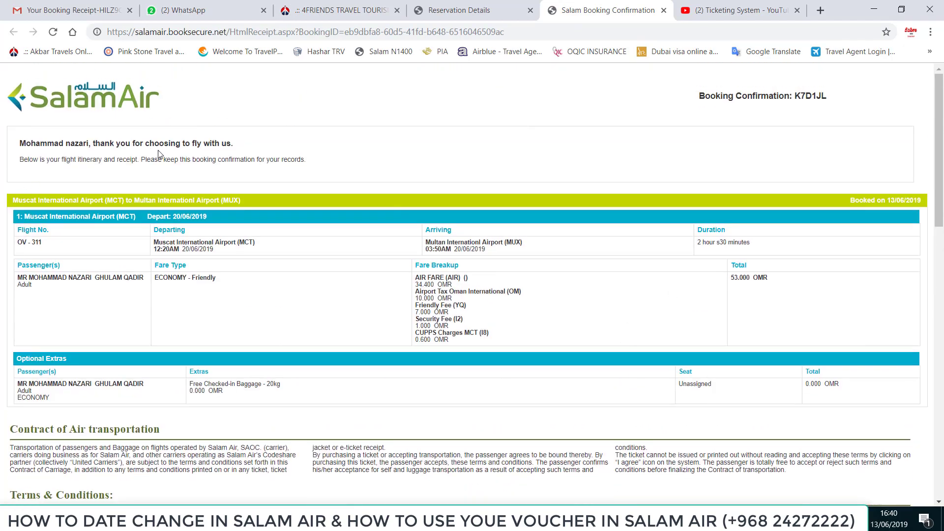
{"action": "left_click_drag", "start_coordinate": [19, 141], "coordinate": [314, 161]}
{"action": "left_click", "coordinate": [229, 145]}
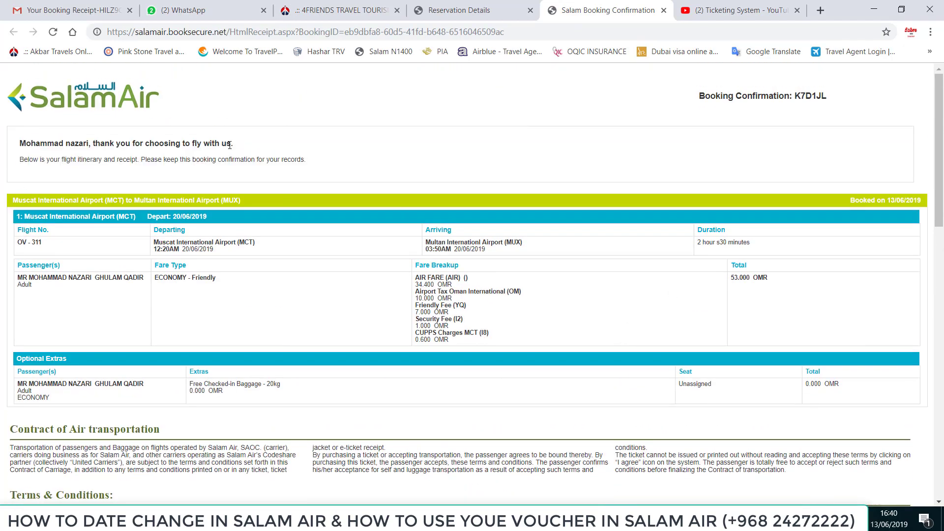